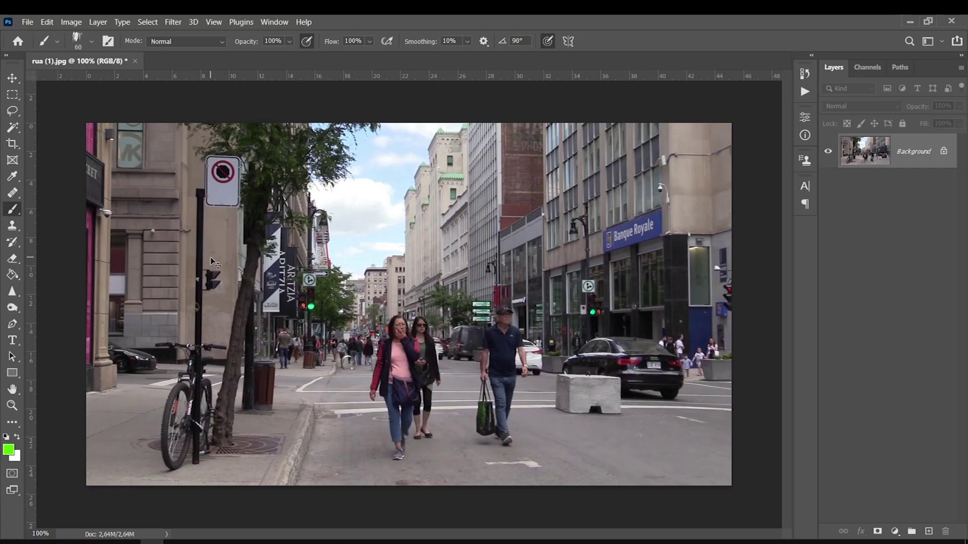
- Mark the walking man in green and cross out the other pedestrians, then delete the marks layer
{"action": "key", "text": "ctrl+plus"}
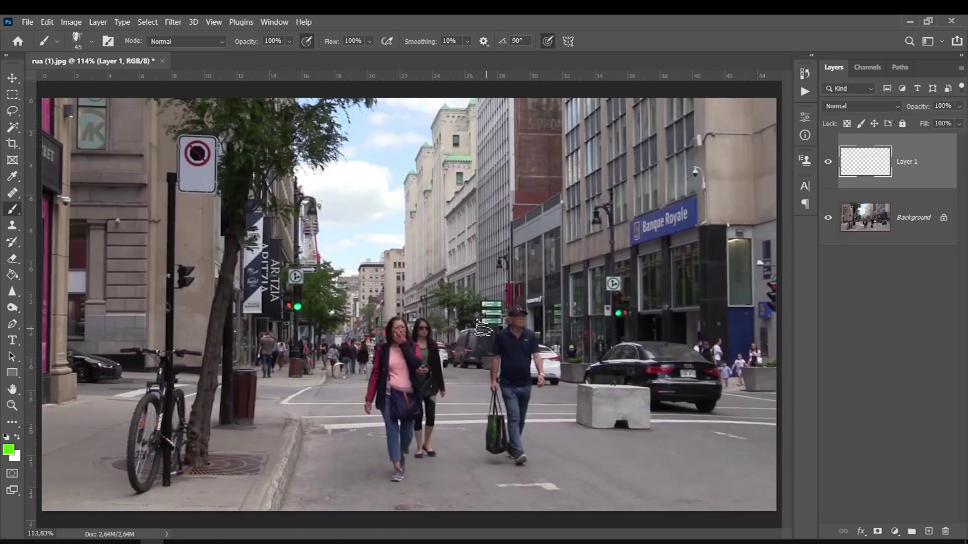
{"action": "mouse_move", "coordinate": [471, 335]}
{"action": "left_mouse_down"}
{"action": "mouse_move", "coordinate": [568, 446]}
{"action": "mouse_move", "coordinate": [474, 343]}
{"action": "left_mouse_up"}
{"action": "key", "text": "bracketleft"}
{"action": "key", "text": "bracketleft"}
{"action": "left_click_drag", "start_coordinate": [417, 322], "coordinate": [272, 371]}
{"action": "left_click_drag", "start_coordinate": [408, 393], "coordinate": [262, 255]}
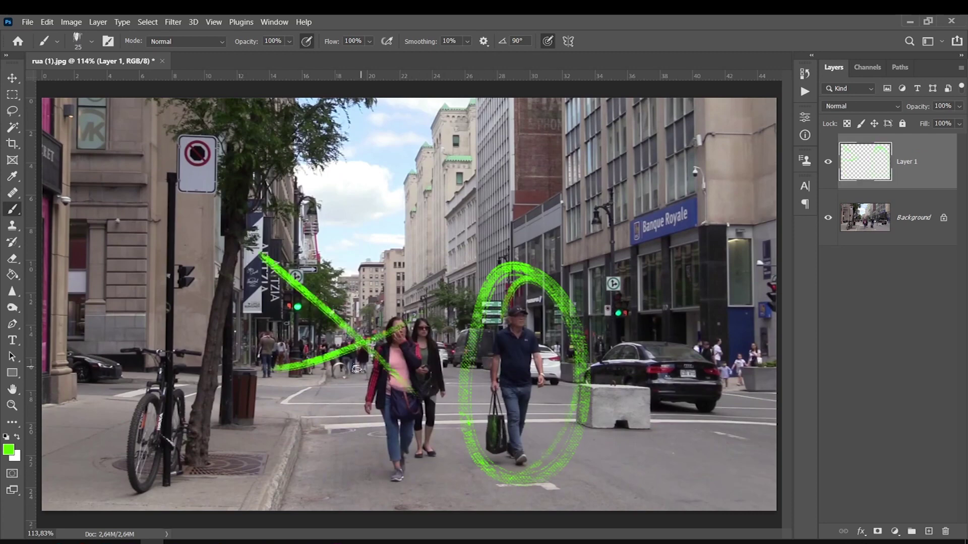
{"action": "left_click_drag", "start_coordinate": [303, 353], "coordinate": [171, 347]}
{"action": "left_click_drag", "start_coordinate": [741, 327], "coordinate": [655, 385]}
{"action": "left_click_drag", "start_coordinate": [653, 318], "coordinate": [673, 392]}
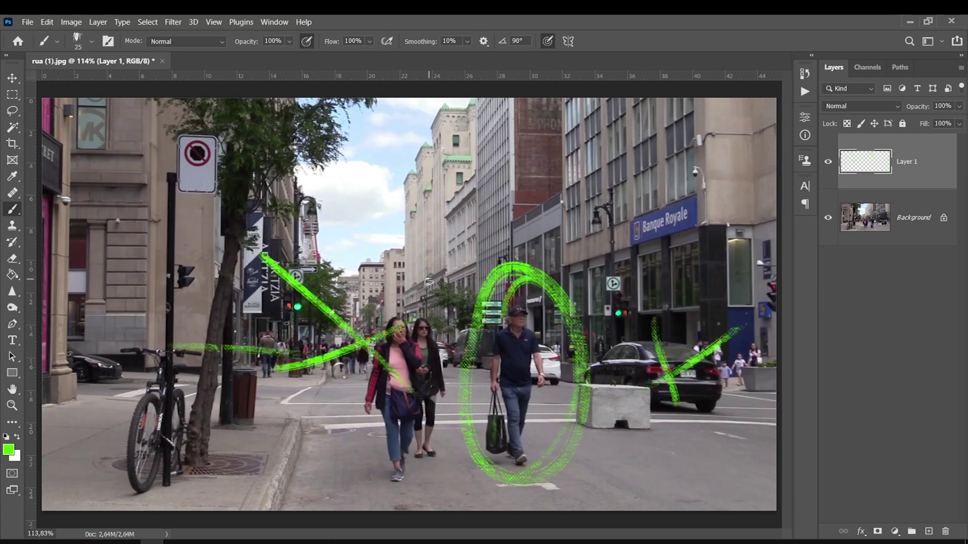
{"action": "left_click_drag", "start_coordinate": [526, 467], "coordinate": [522, 317]}
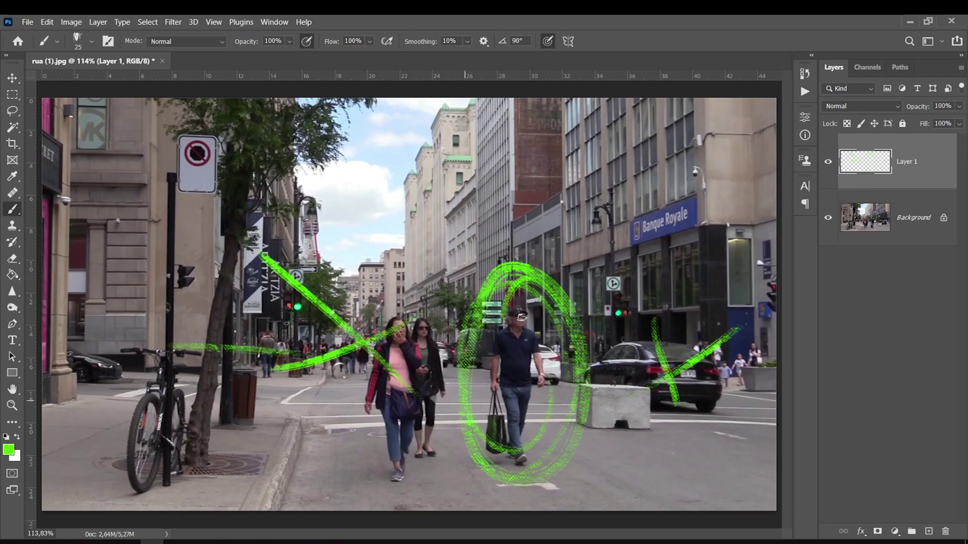
{"action": "key", "text": "Delete"}
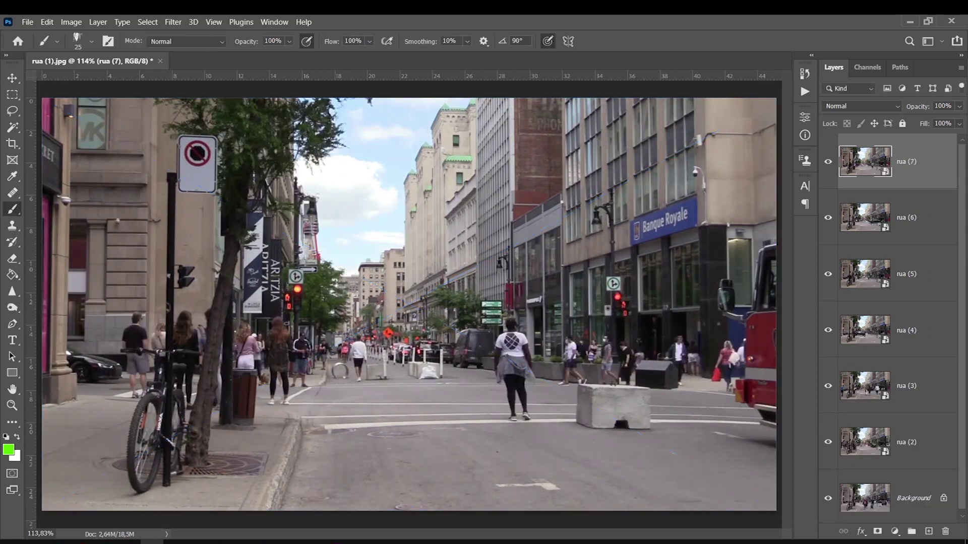
- Toggle the top stacked shots on and off to compare them, making rua (5) active
{"action": "scroll", "coordinate": [948, 213], "scroll_direction": "down", "scroll_amount": 1}
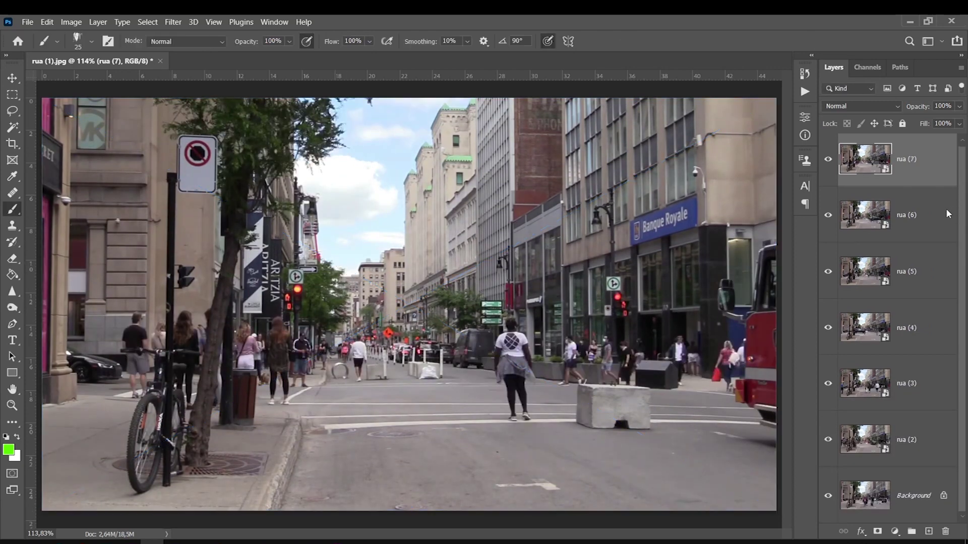
{"action": "left_click", "coordinate": [828, 159]}
{"action": "left_click", "coordinate": [828, 215]}
{"action": "left_click", "coordinate": [827, 159]}
{"action": "left_click", "coordinate": [828, 215]}
{"action": "left_click", "coordinate": [834, 267]}
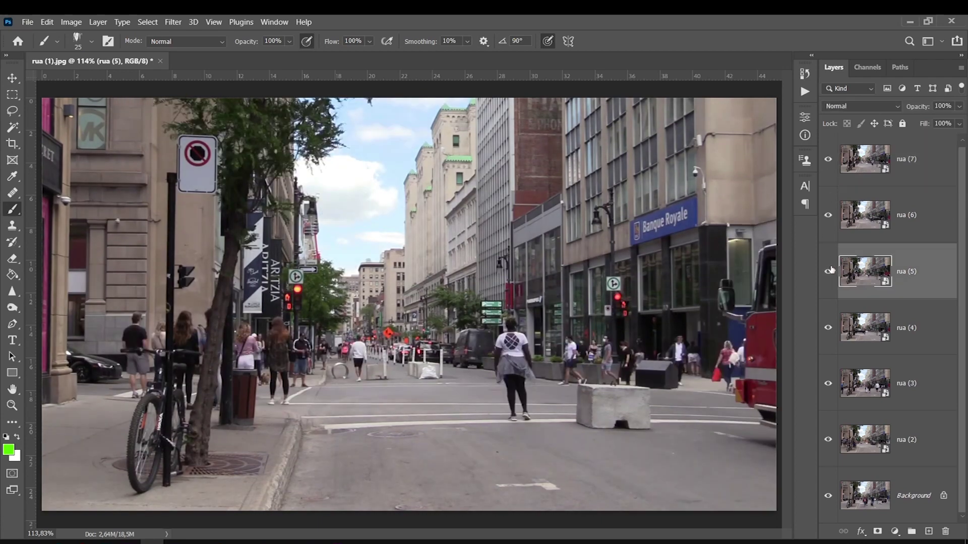
- Hide the upper shots down to the Background, then show rua (2)–(7) again with rua (7) active
{"action": "left_click_drag", "start_coordinate": [827, 169], "coordinate": [837, 381]}
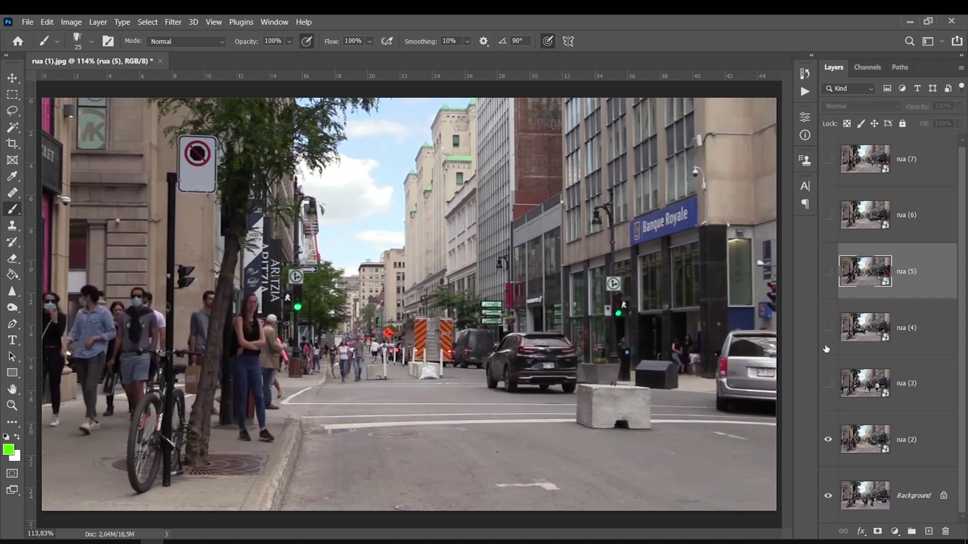
{"action": "left_click", "coordinate": [831, 440]}
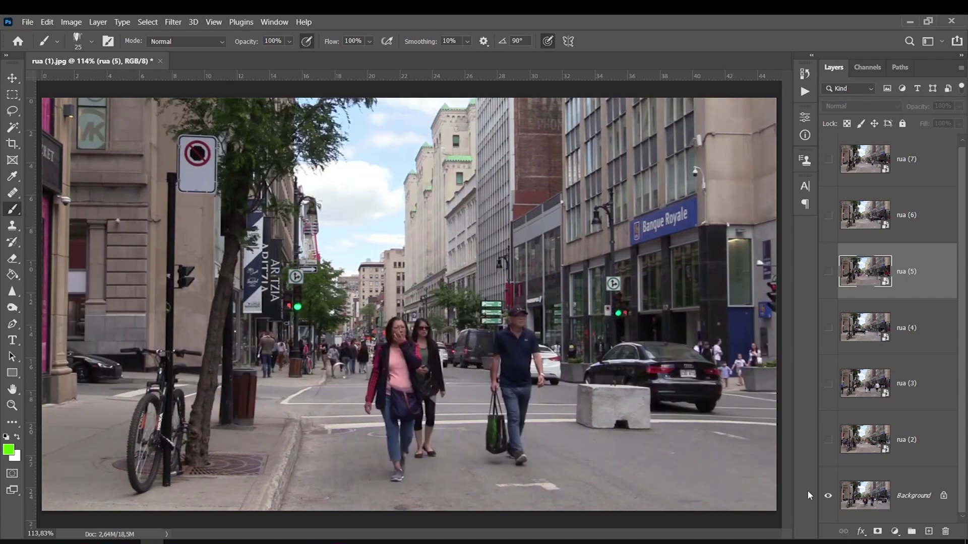
{"action": "left_click", "coordinate": [846, 454]}
{"action": "left_click_drag", "start_coordinate": [827, 440], "coordinate": [827, 329]}
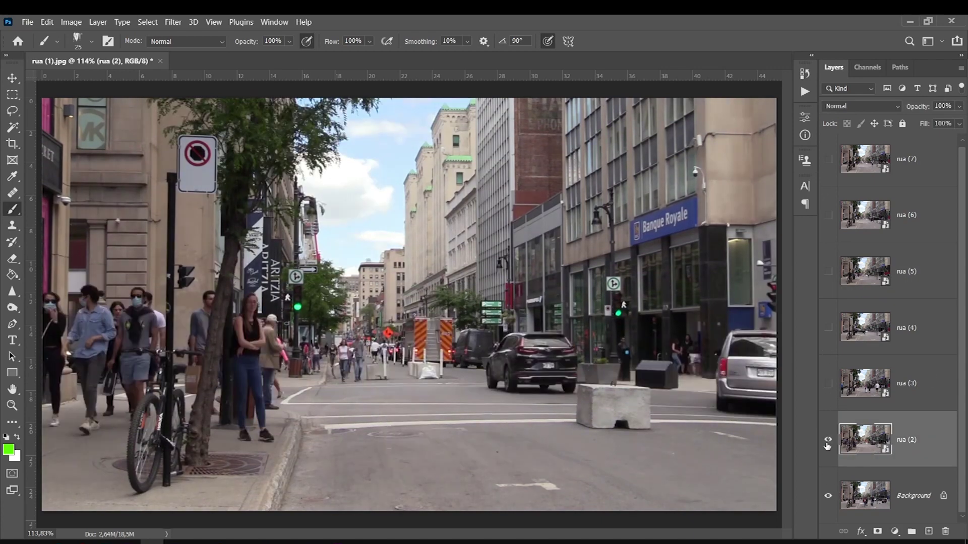
{"action": "left_click_drag", "start_coordinate": [831, 273], "coordinate": [830, 216]}
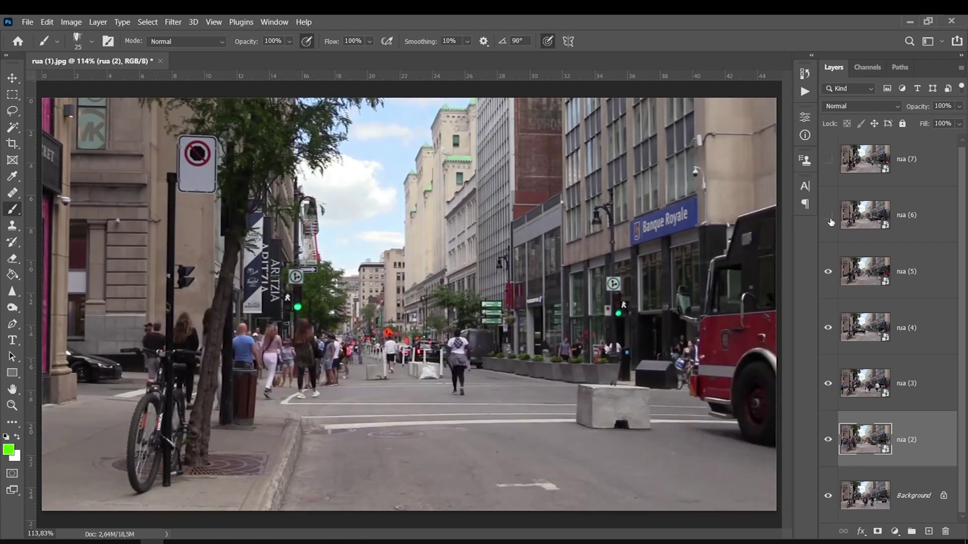
{"action": "left_click", "coordinate": [834, 166]}
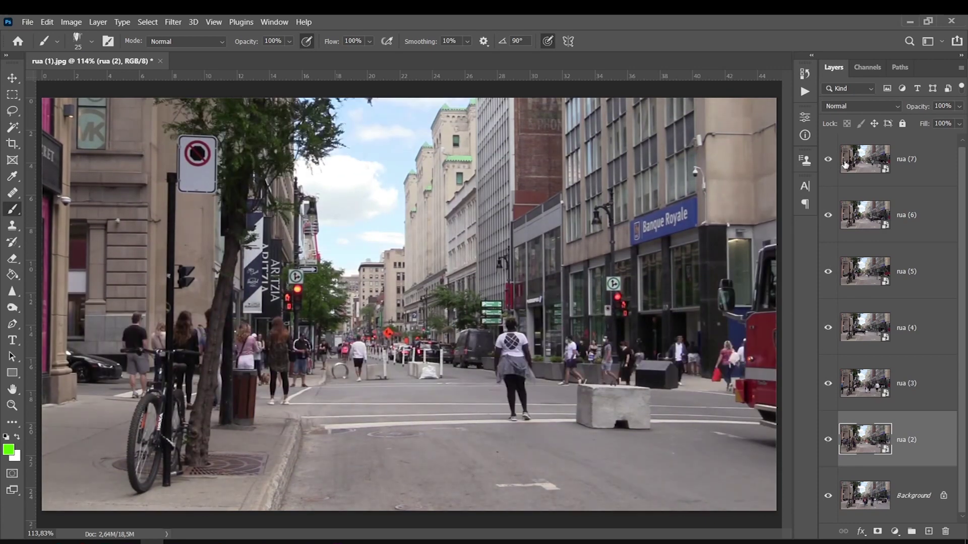
{"action": "left_click", "coordinate": [849, 163]}
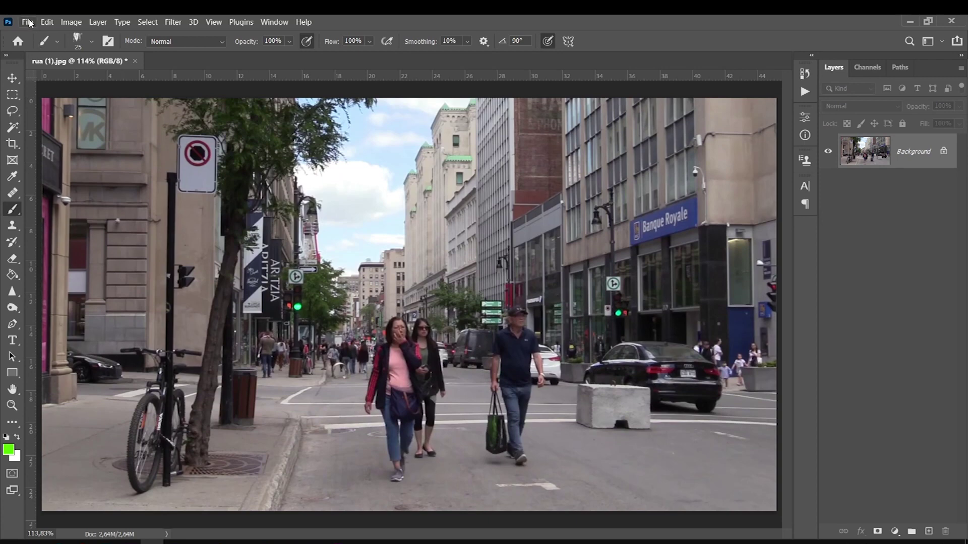
- Open the Image Statistics script from File > Scripts and browse for source files
{"action": "left_click", "coordinate": [28, 22]}
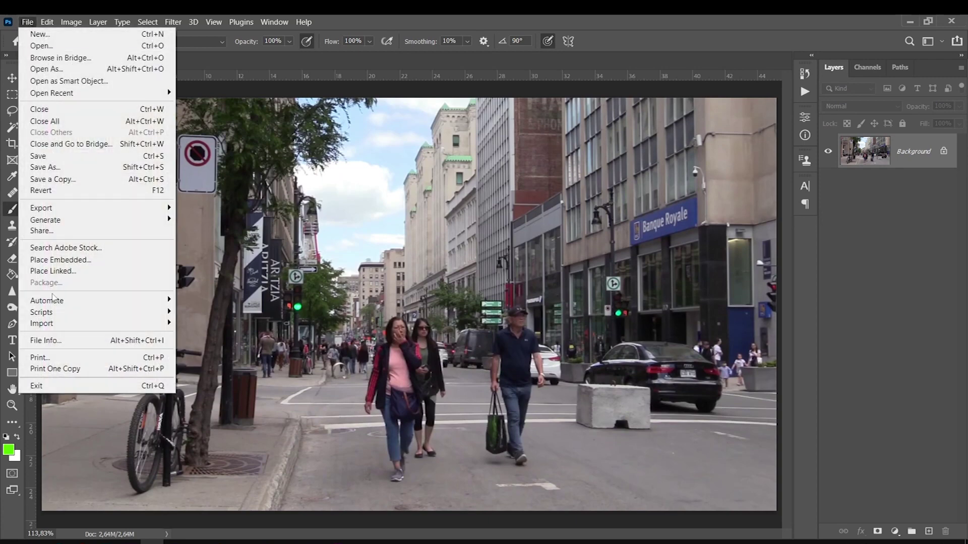
{"action": "mouse_move", "coordinate": [41, 312]}
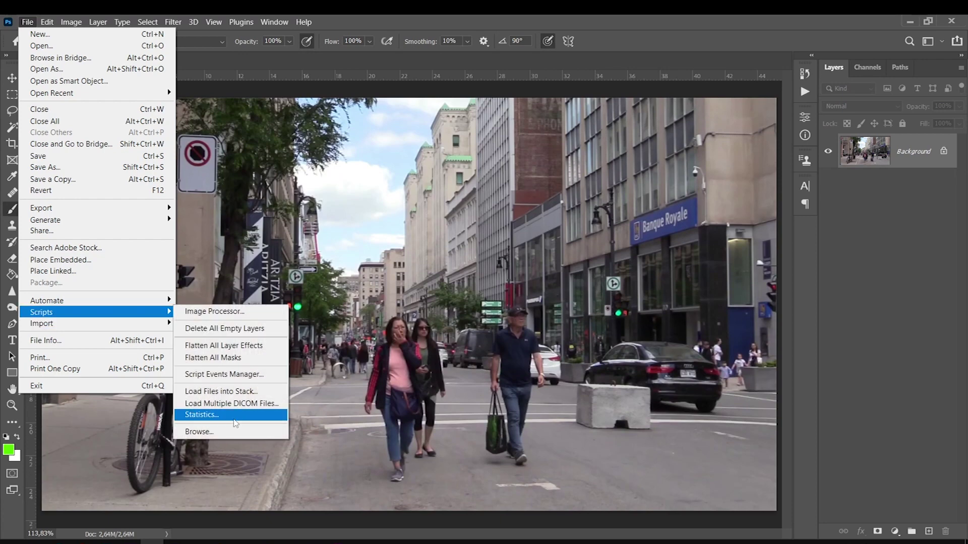
{"action": "left_click", "coordinate": [225, 418]}
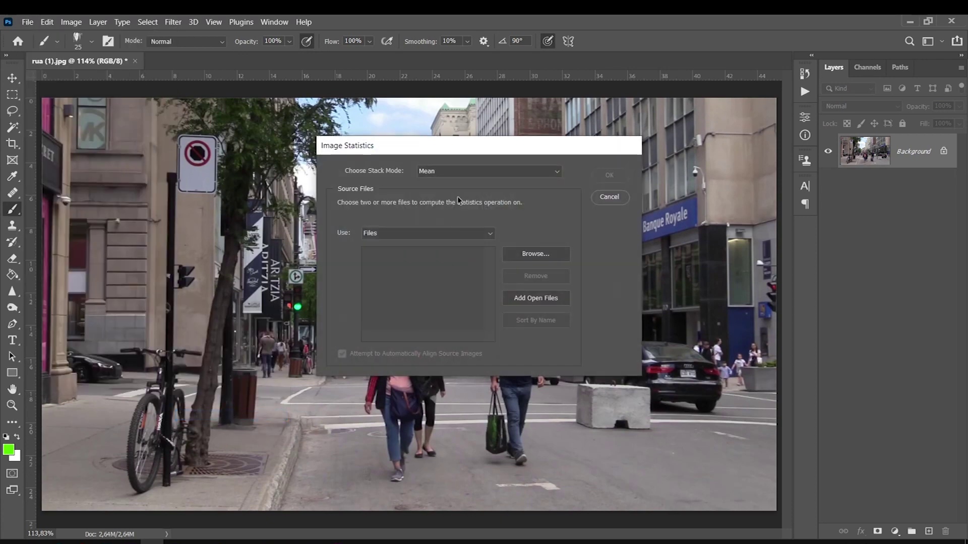
{"action": "left_click_drag", "start_coordinate": [460, 156], "coordinate": [430, 166]}
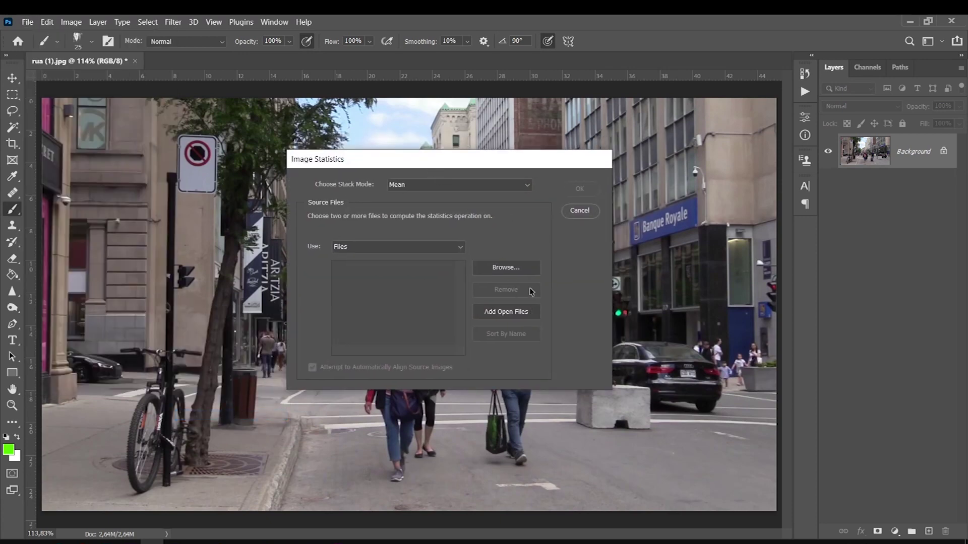
{"action": "left_click", "coordinate": [516, 271]}
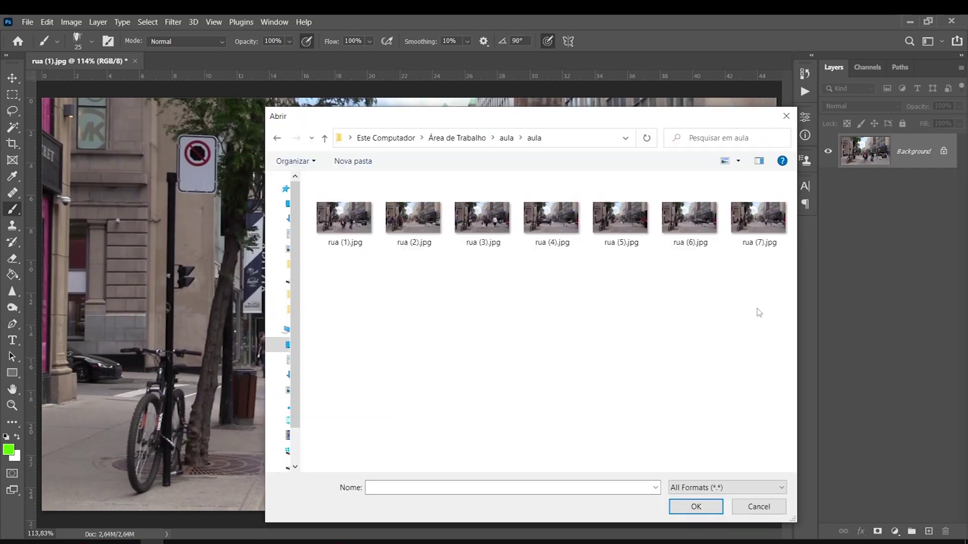
- Select rua (1)–(7).jpg as the sources and run the Mean statistics stack
{"action": "left_click_drag", "start_coordinate": [757, 310], "coordinate": [342, 174]}
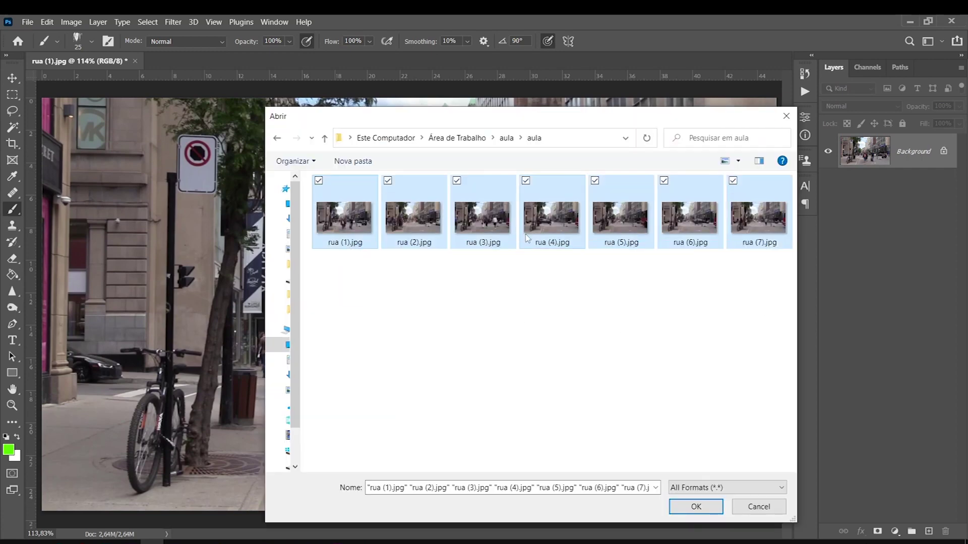
{"action": "left_click", "coordinate": [493, 275]}
{"action": "key", "text": "ctrl+a"}
{"action": "left_click", "coordinate": [381, 284]}
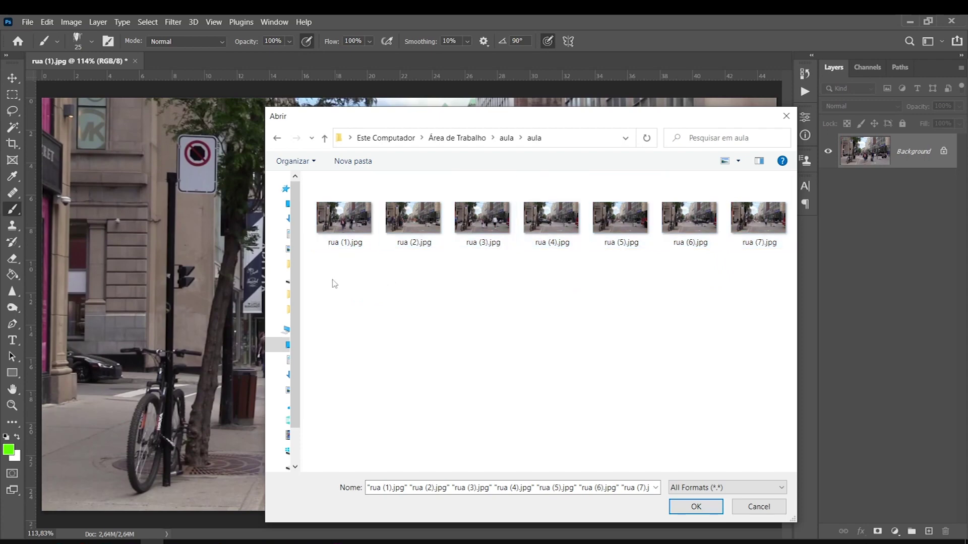
{"action": "left_click_drag", "start_coordinate": [333, 280], "coordinate": [411, 252]}
{"action": "mouse_move", "coordinate": [745, 265]}
{"action": "left_mouse_down"}
{"action": "mouse_move", "coordinate": [347, 247]}
{"action": "mouse_move", "coordinate": [364, 228]}
{"action": "left_mouse_up"}
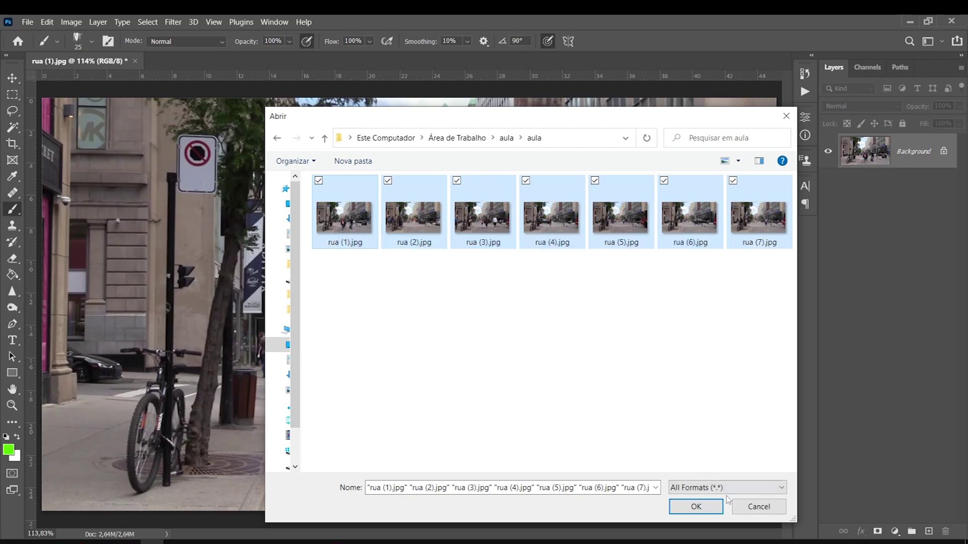
{"action": "left_click", "coordinate": [695, 507]}
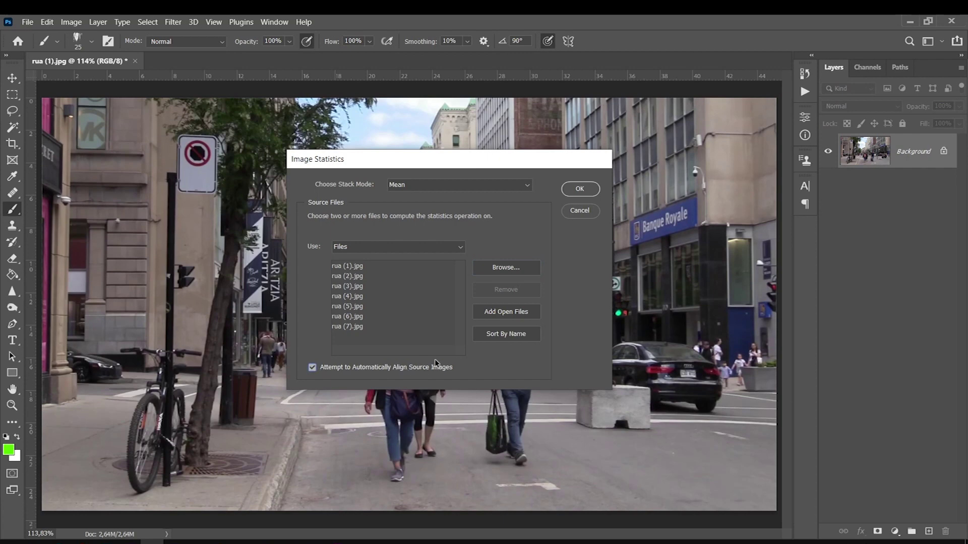
{"action": "left_click_drag", "start_coordinate": [374, 162], "coordinate": [372, 167]}
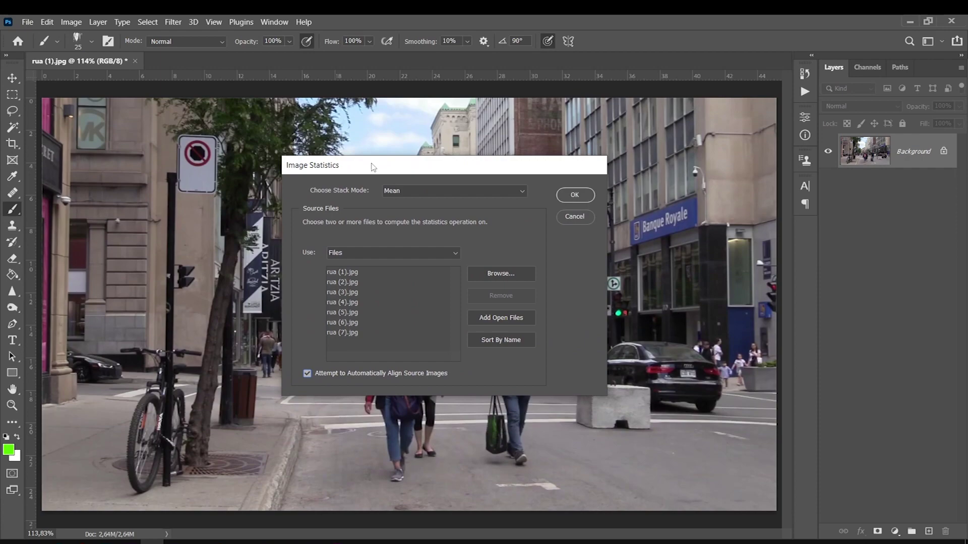
{"action": "left_click", "coordinate": [575, 195]}
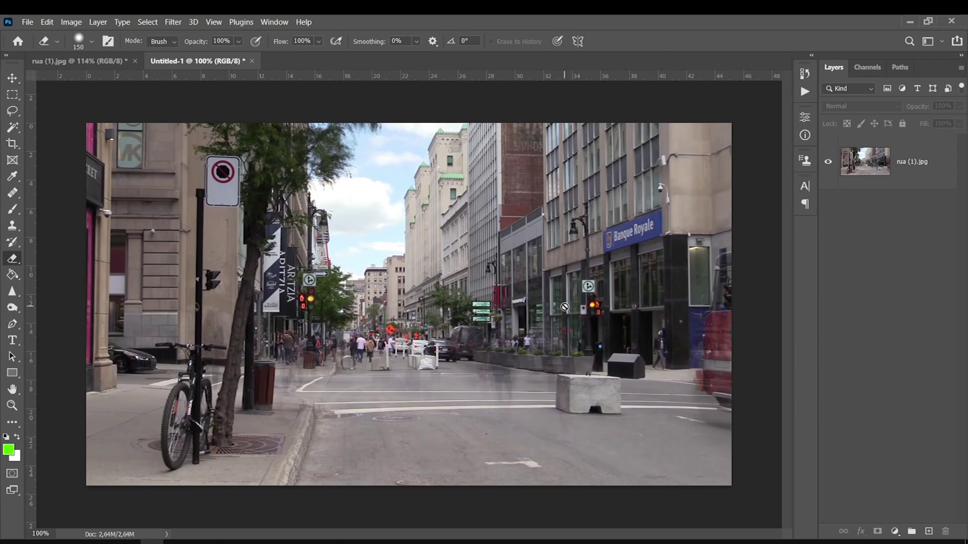
- Zoom in and pan across the stacked result to inspect the fire truck and tree areas
{"action": "left_click", "coordinate": [65, 59]}
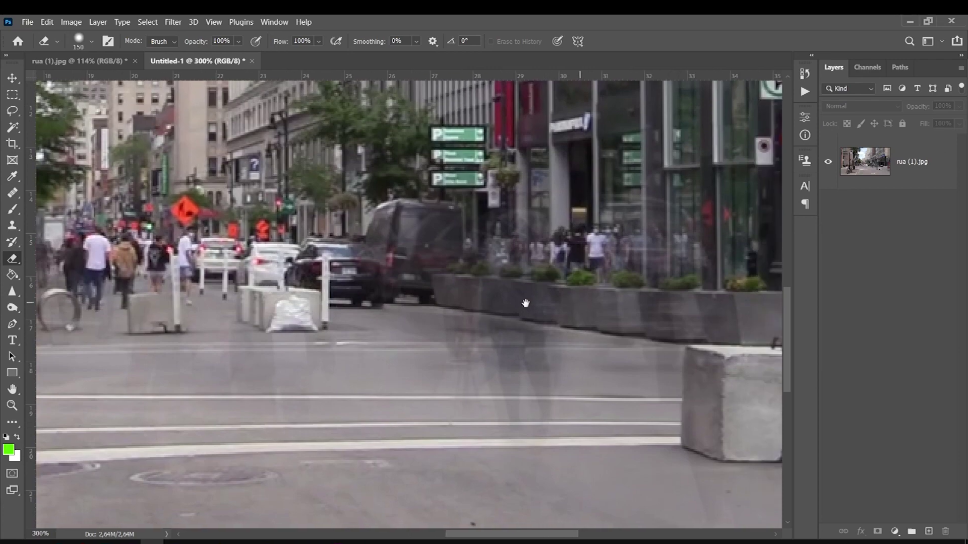
{"action": "left_click_drag", "start_coordinate": [531, 341], "coordinate": [280, 311]}
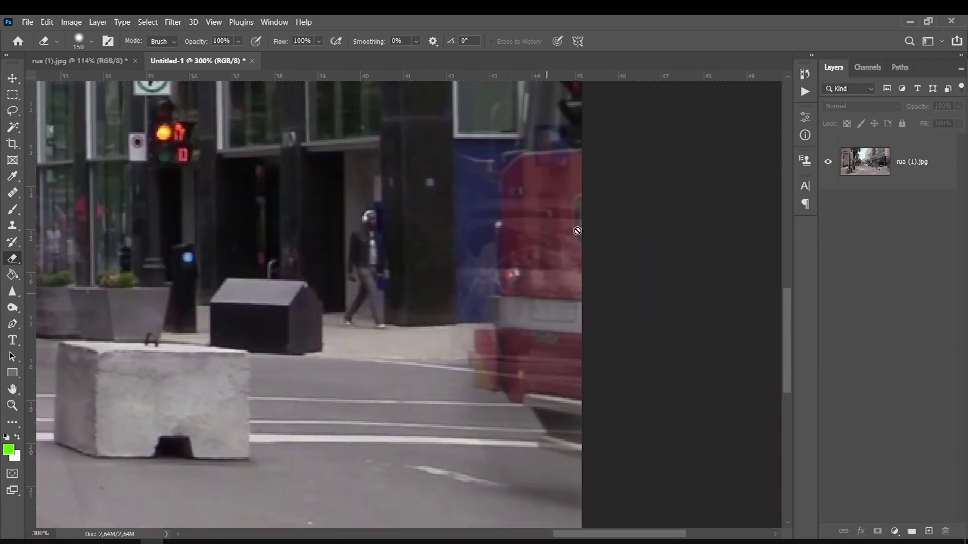
{"action": "left_click_drag", "start_coordinate": [297, 357], "coordinate": [390, 344]}
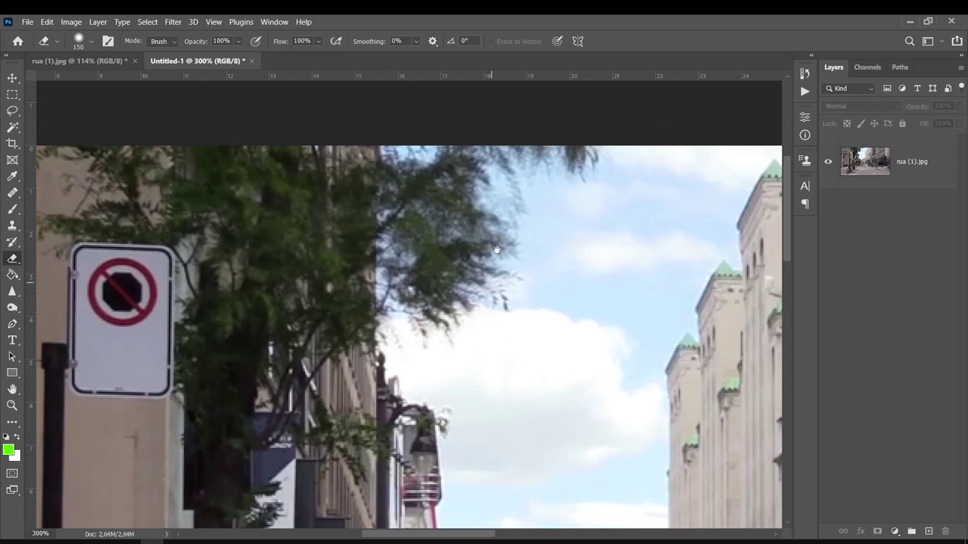
{"action": "left_click", "coordinate": [512, 176]}
{"action": "left_click", "coordinate": [78, 61]}
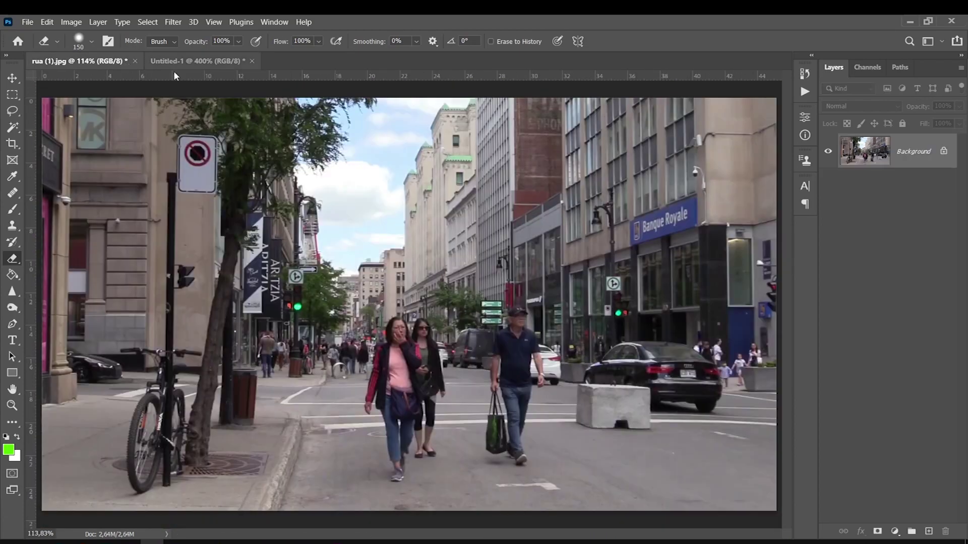
- Fit both the street photo and the Untitled-1 stack to the window
{"action": "left_click", "coordinate": [324, 112]}
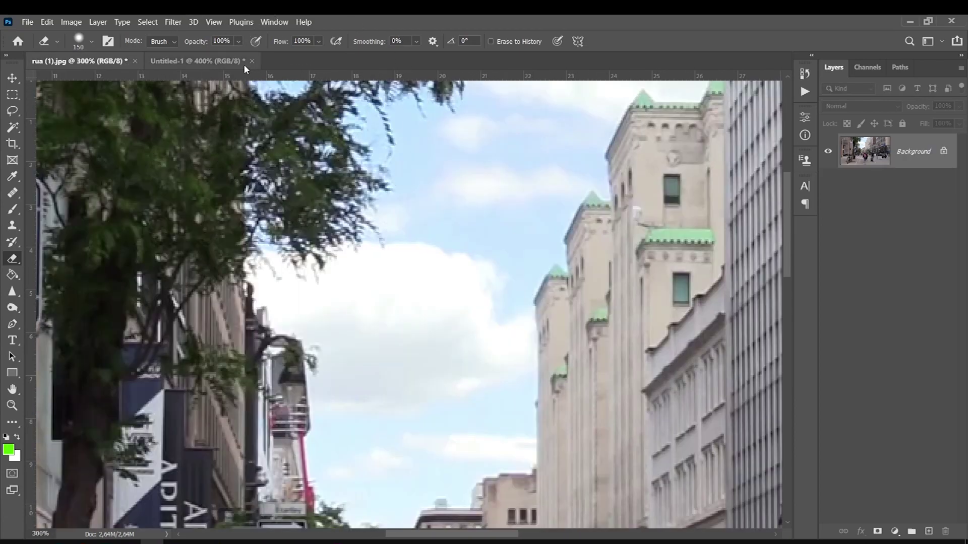
{"action": "left_click", "coordinate": [243, 62]}
{"action": "key", "text": "ctrl+0"}
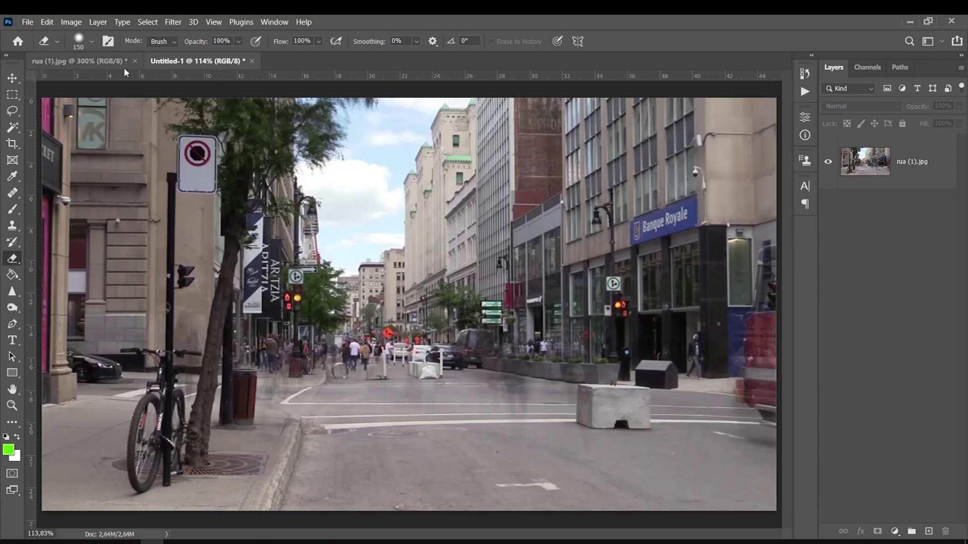
{"action": "left_click", "coordinate": [101, 61]}
{"action": "key", "text": "ctrl+0"}
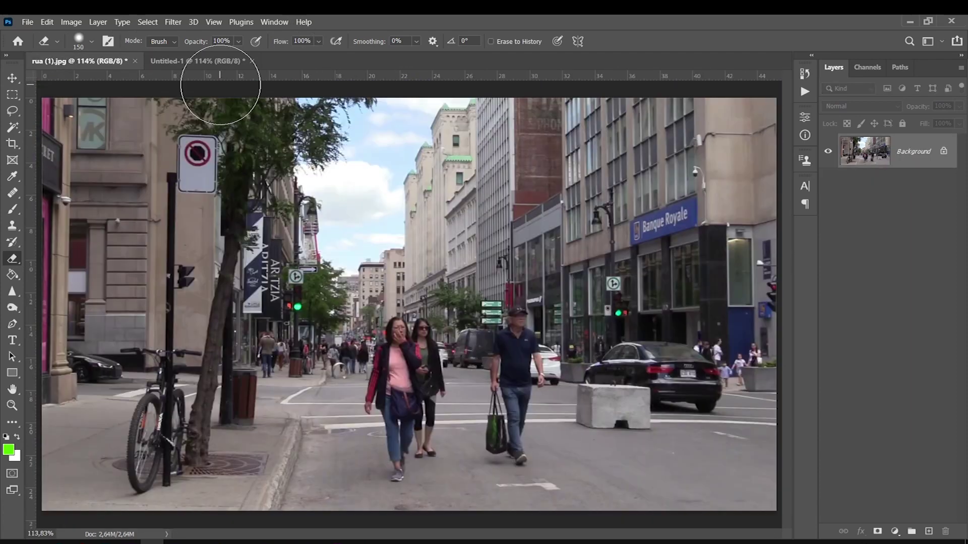
- Copy all of Untitled-1 and paste it into rua (1).jpg as Layer 1
{"action": "left_click", "coordinate": [190, 61]}
{"action": "key", "text": "ctrl+a"}
{"action": "key", "text": "ctrl+c"}
{"action": "left_click", "coordinate": [91, 61]}
{"action": "key", "text": "ctrl+v"}
{"action": "left_click", "coordinate": [828, 163]}
- Compare Layer 1 with the original and erase the ghost smudge on the bank storefront
{"action": "left_click", "coordinate": [828, 163]}
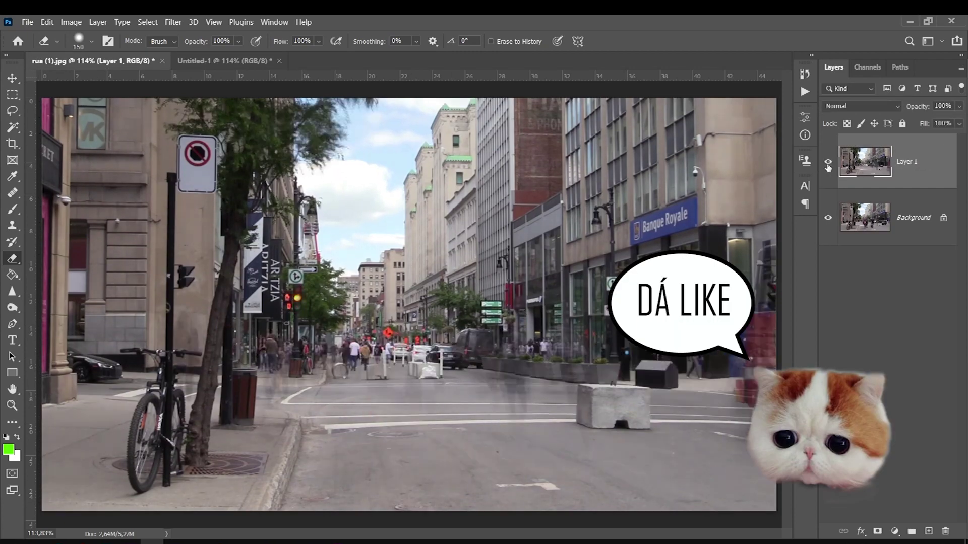
{"action": "left_click", "coordinate": [828, 163]}
{"action": "left_click", "coordinate": [827, 163]}
{"action": "left_click", "coordinate": [828, 163]}
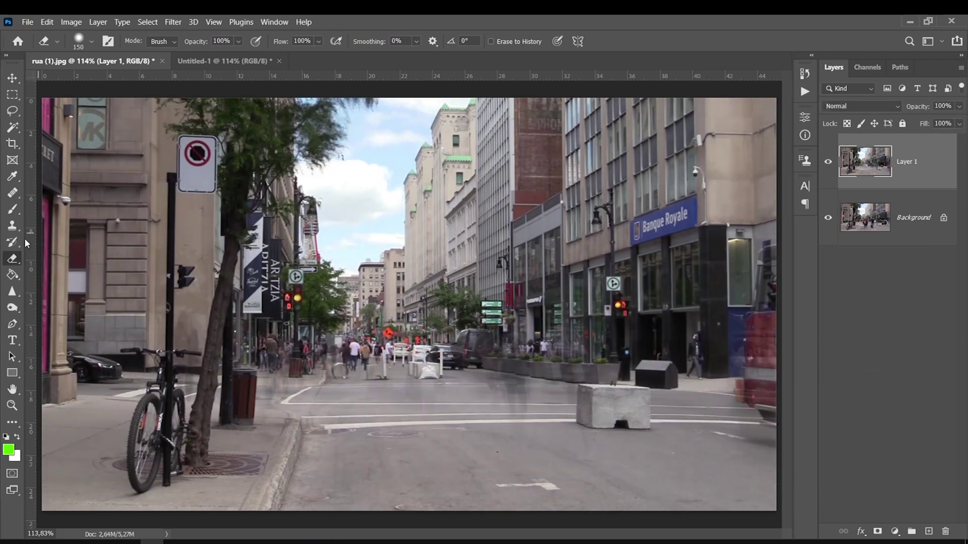
{"action": "key", "text": "bracketleft"}
{"action": "key", "text": "bracketleft"}
{"action": "key", "text": "bracketleft"}
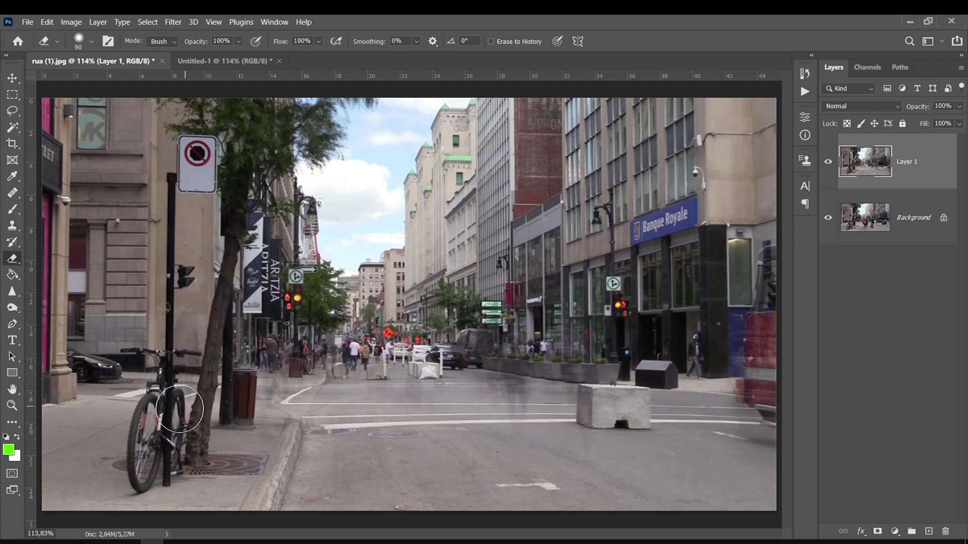
{"action": "left_click_drag", "start_coordinate": [190, 322], "coordinate": [191, 310]}
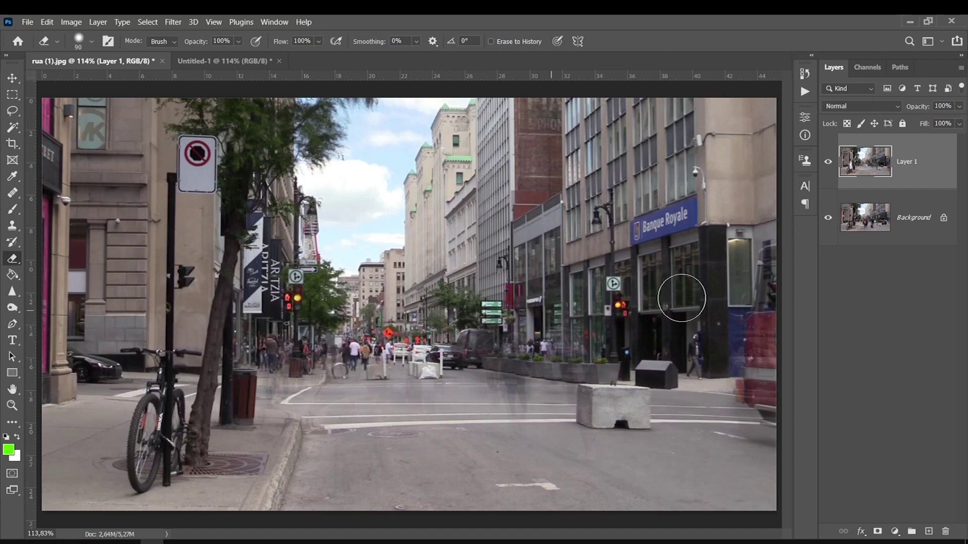
- Erase the blurred red car at the right edge with a larger eraser, checking against the original
{"action": "left_click", "coordinate": [828, 161]}
{"action": "left_click", "coordinate": [828, 162]}
{"action": "left_click", "coordinate": [828, 167]}
{"action": "key", "text": "bracketright"}
{"action": "key", "text": "bracketright"}
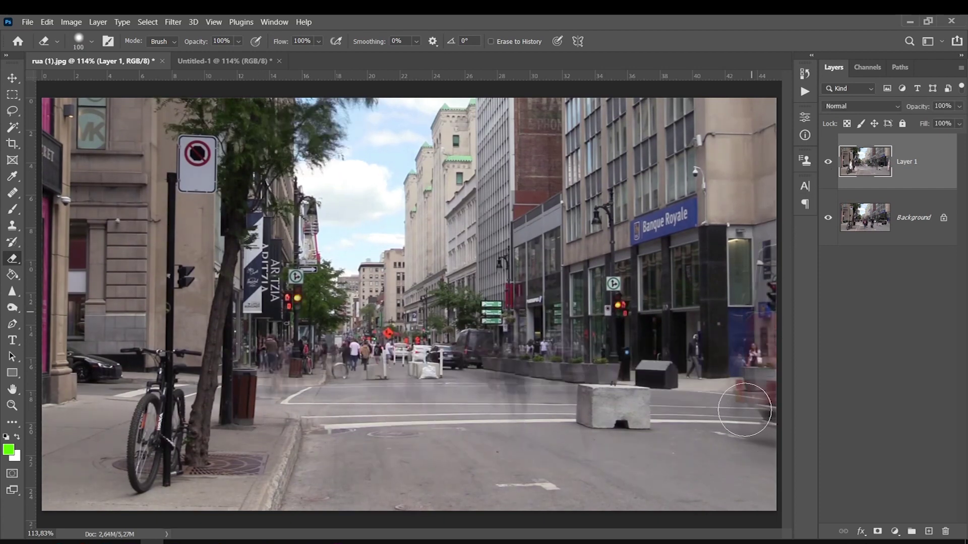
{"action": "left_click_drag", "start_coordinate": [767, 270], "coordinate": [741, 334]}
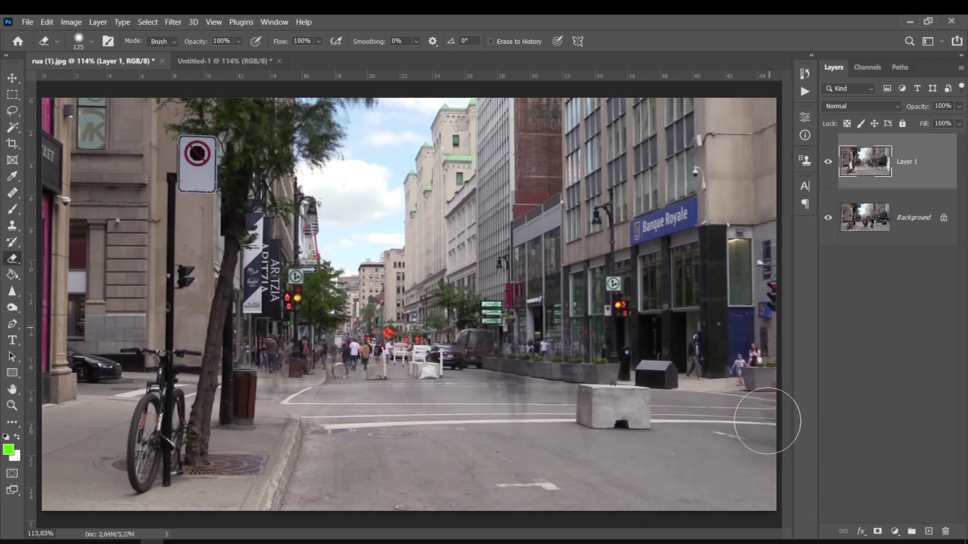
{"action": "left_click", "coordinate": [828, 164]}
{"action": "left_click", "coordinate": [828, 164]}
{"action": "left_click", "coordinate": [828, 164]}
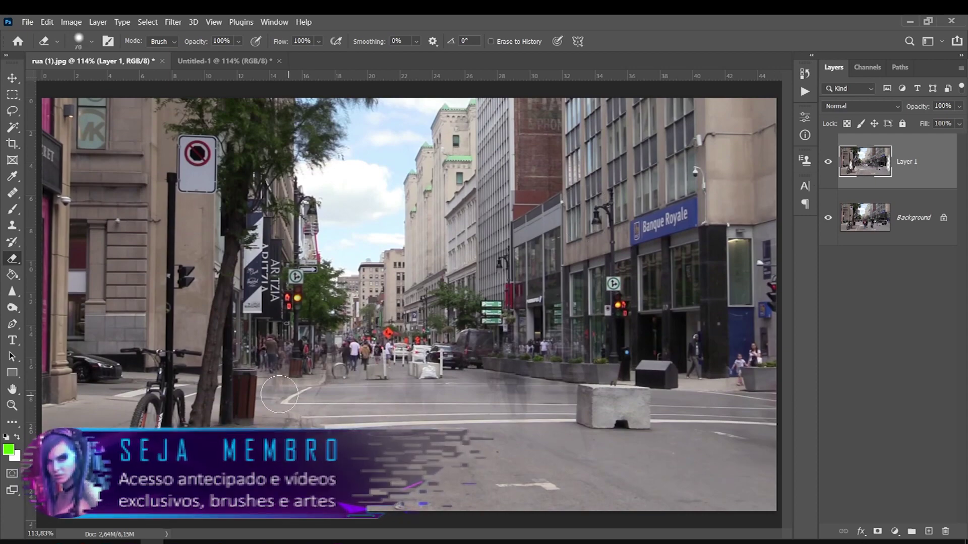
{"action": "left_click", "coordinate": [828, 161]}
{"action": "key", "text": "bracketleft"}
{"action": "key", "text": "bracketleft"}
{"action": "key", "text": "bracketleft"}
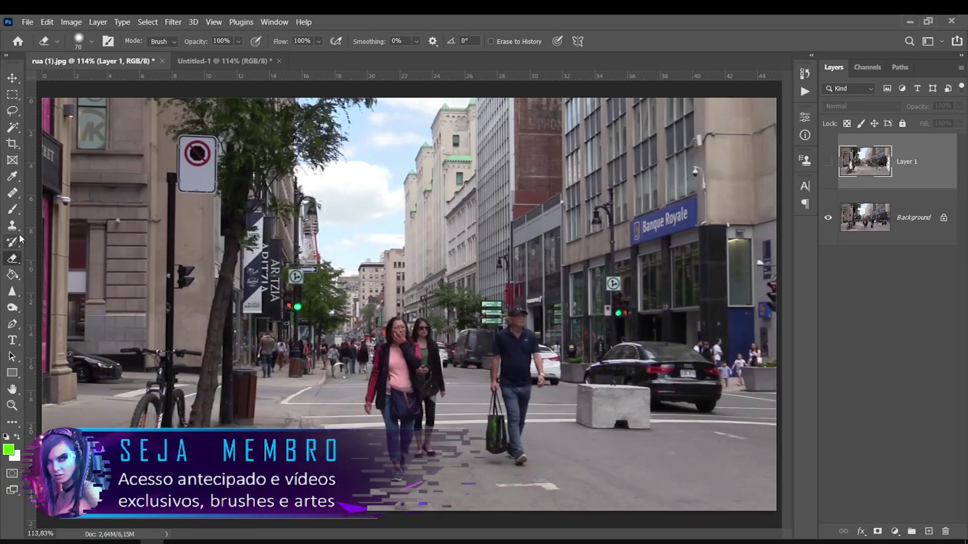
- Trace the walking man with the bag using the Pen tool and convert the path to a selection
{"action": "left_click", "coordinate": [12, 324]}
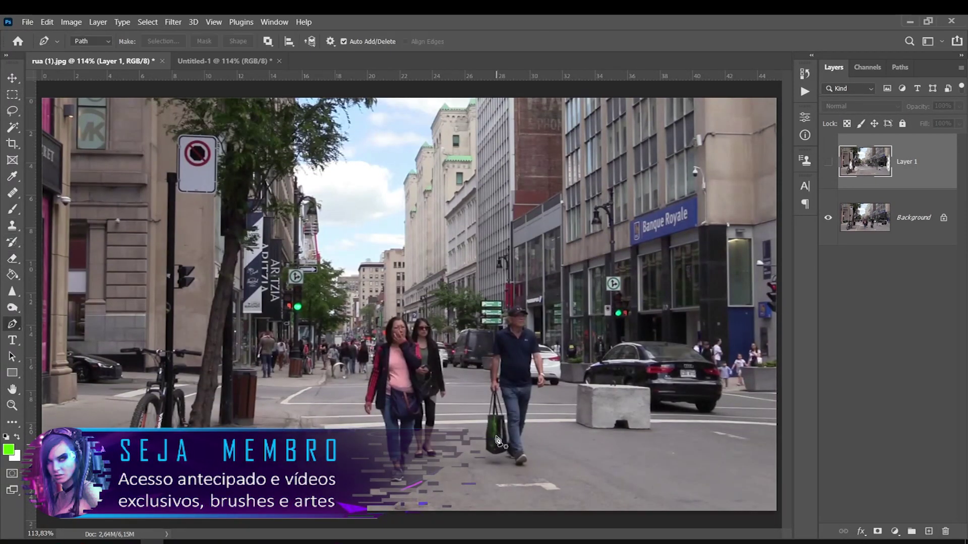
{"action": "key", "text": "ctrl+plus"}
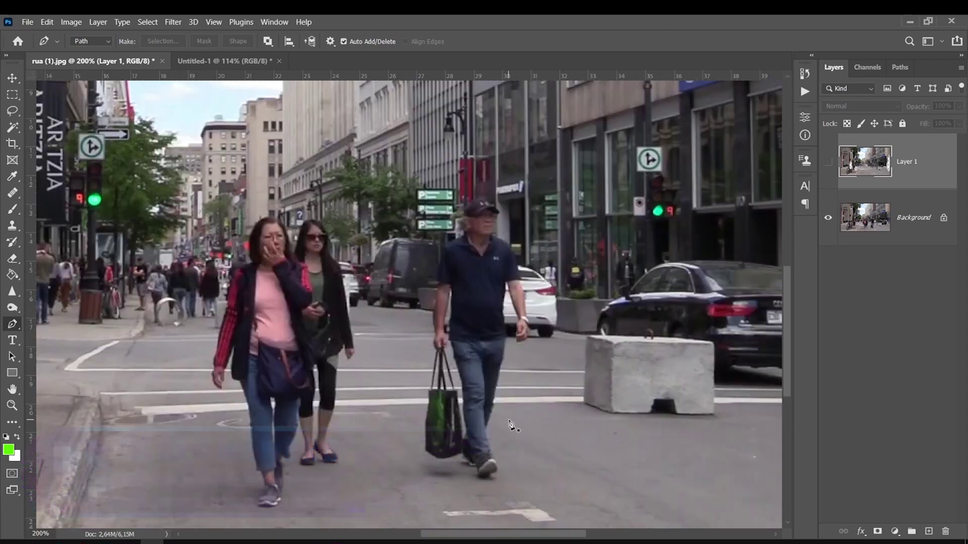
{"action": "mouse_move", "coordinate": [494, 479]}
{"action": "left_mouse_down"}
{"action": "mouse_move", "coordinate": [496, 226]}
{"action": "mouse_move", "coordinate": [508, 286]}
{"action": "mouse_move", "coordinate": [491, 469]}
{"action": "left_mouse_up"}
{"action": "right_click", "coordinate": [484, 373]}
{"action": "left_click", "coordinate": [507, 97]}
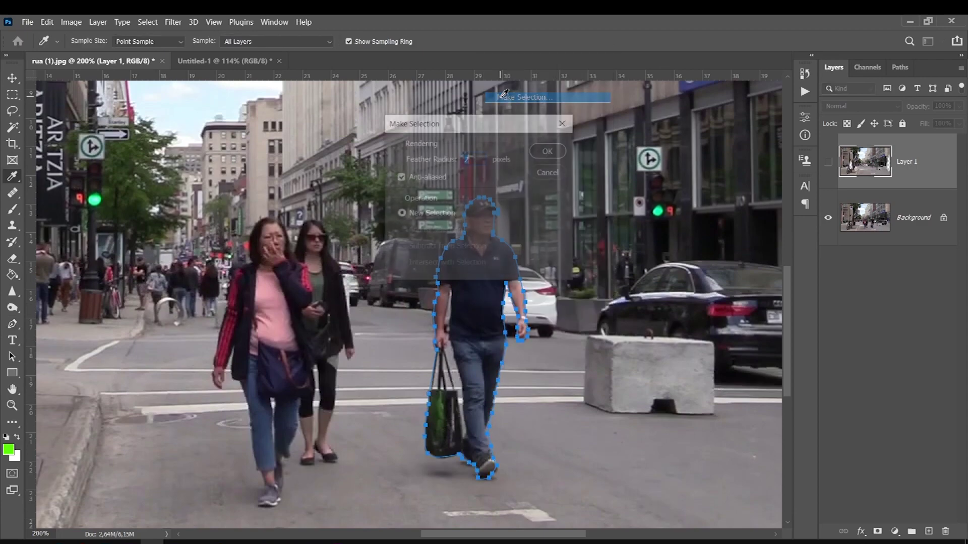
{"action": "left_click", "coordinate": [544, 150]}
- Copy the man from the Background onto Layer 2, move it to the top, and compare visibility
{"action": "key", "text": "ctrl+0"}
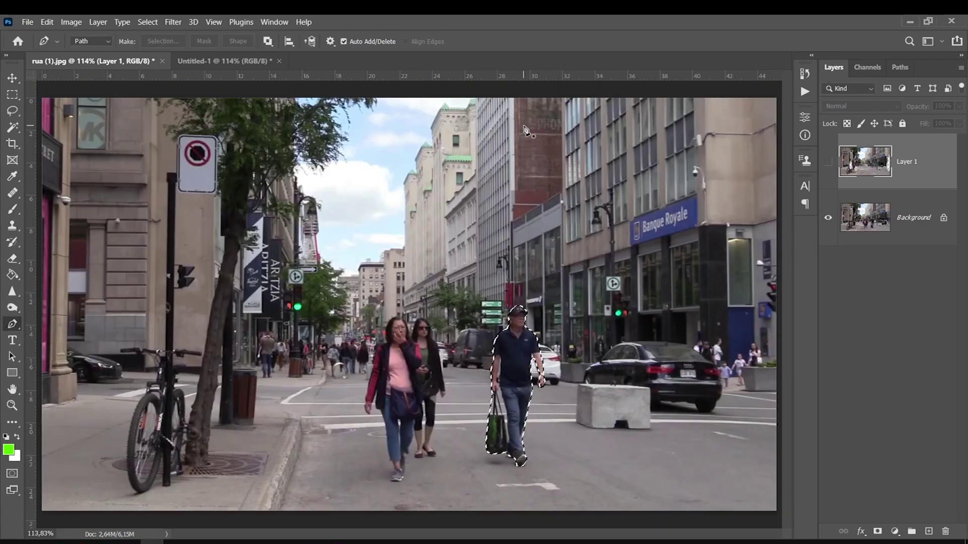
{"action": "left_click", "coordinate": [862, 196]}
{"action": "key", "text": "ctrl+j"}
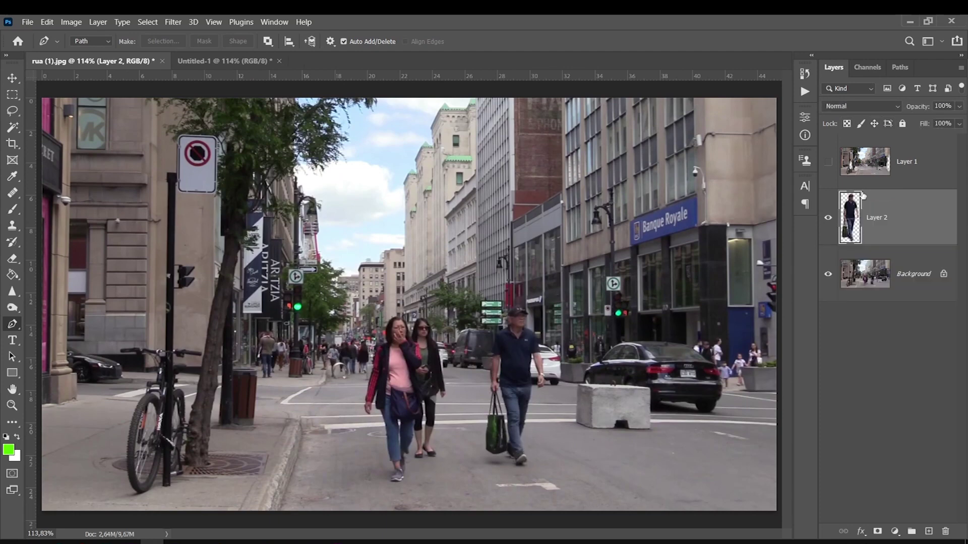
{"action": "left_click", "coordinate": [830, 217]}
{"action": "key", "text": "ctrl+bracketright"}
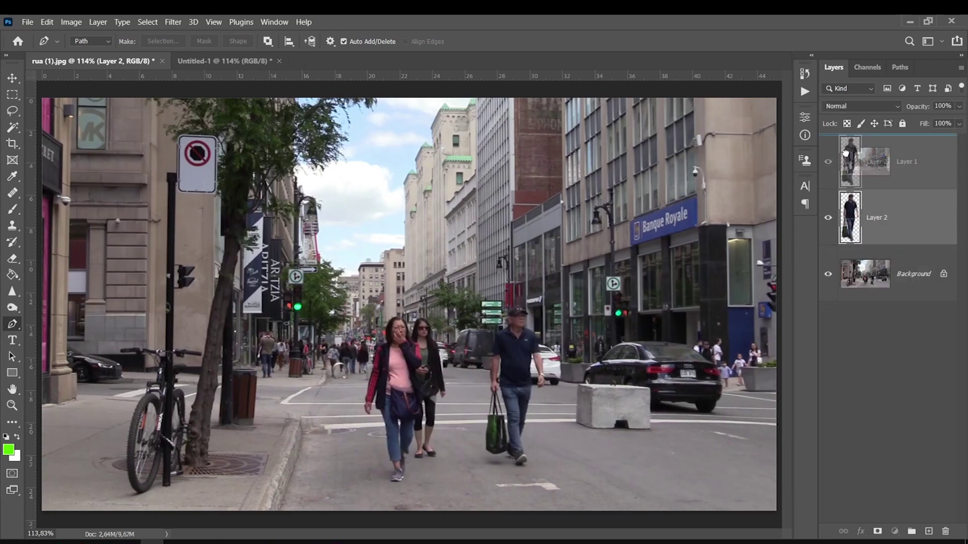
{"action": "left_click", "coordinate": [828, 217]}
{"action": "left_click", "coordinate": [829, 161]}
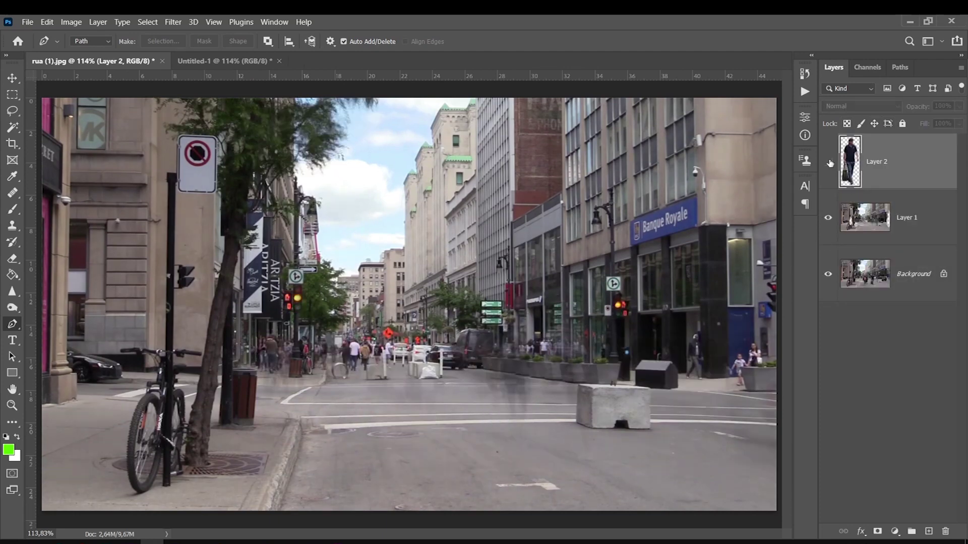
{"action": "left_click", "coordinate": [854, 211]}
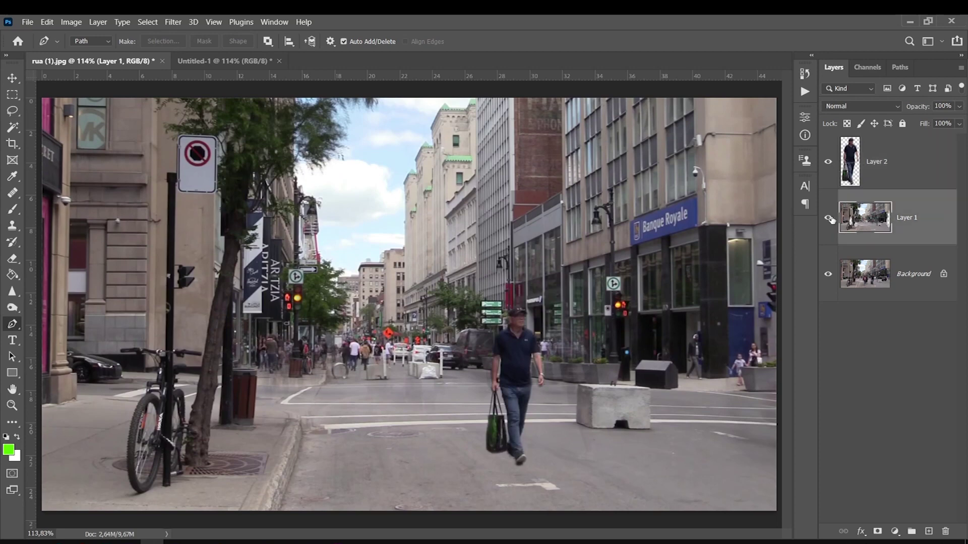
{"action": "left_click", "coordinate": [828, 218]}
- Erase the ghosting beside the walking man on Layer 1 to reveal the van
{"action": "left_click", "coordinate": [12, 259]}
{"action": "left_click", "coordinate": [828, 161]}
{"action": "left_click_drag", "start_coordinate": [489, 345], "coordinate": [484, 387]}
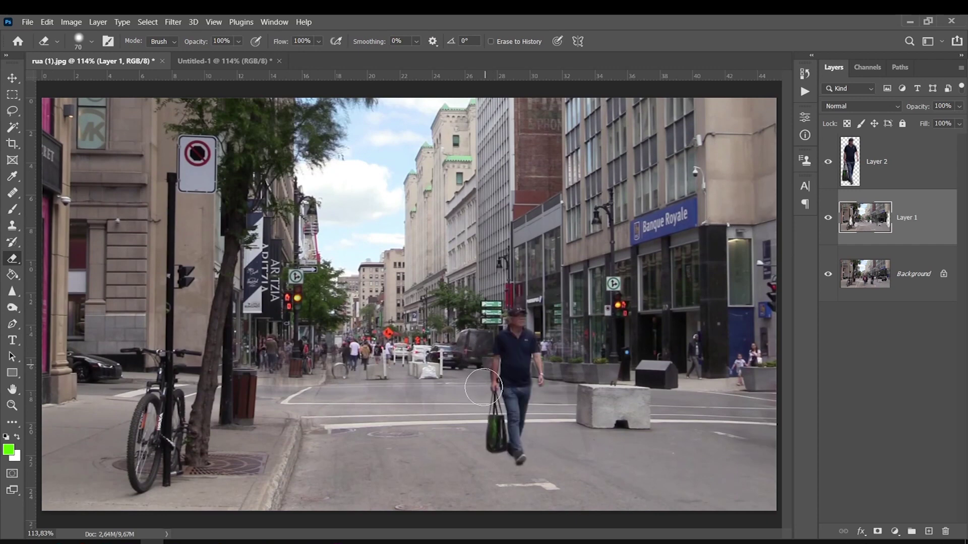
{"action": "left_click", "coordinate": [828, 218]}
{"action": "left_click", "coordinate": [828, 218]}
- Merge the man's layer into the clean street layer and compare it with the original Background
{"action": "key", "text": "ctrl+z"}
{"action": "left_click", "coordinate": [828, 161]}
{"action": "left_click", "coordinate": [828, 162]}
{"action": "left_click", "coordinate": [829, 162]}
{"action": "left_click", "coordinate": [828, 162]}
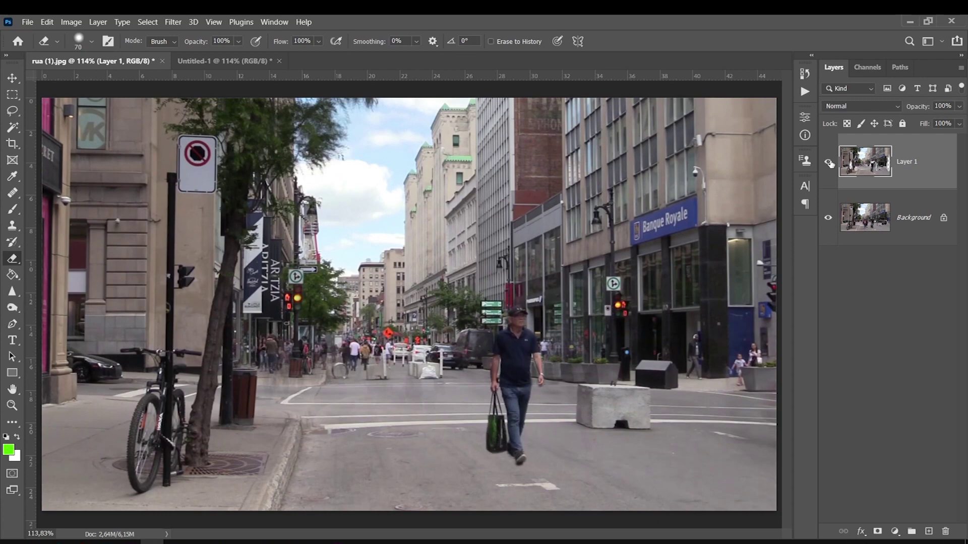
{"action": "left_click", "coordinate": [828, 162]}
{"action": "left_click", "coordinate": [865, 220]}
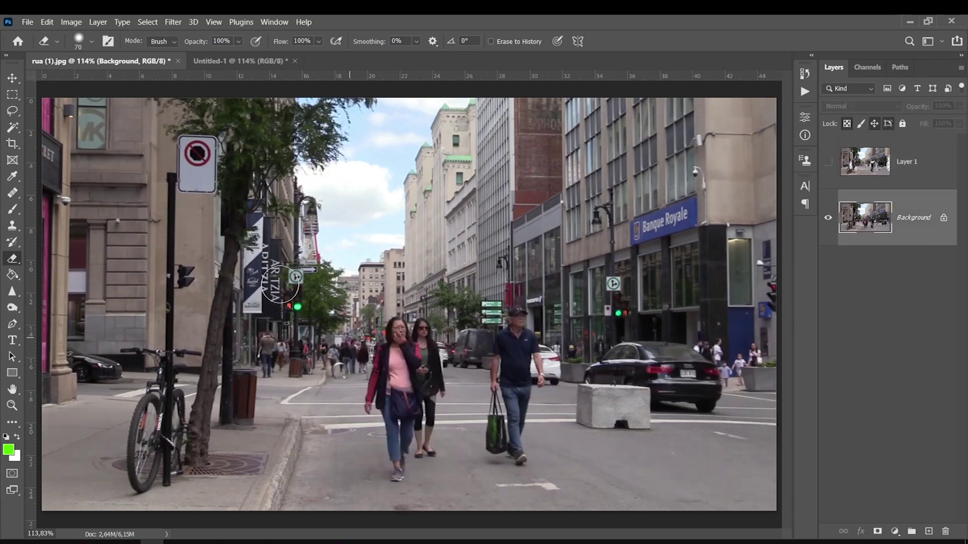
{"action": "left_click", "coordinate": [865, 161]}
{"action": "left_click", "coordinate": [829, 162]}
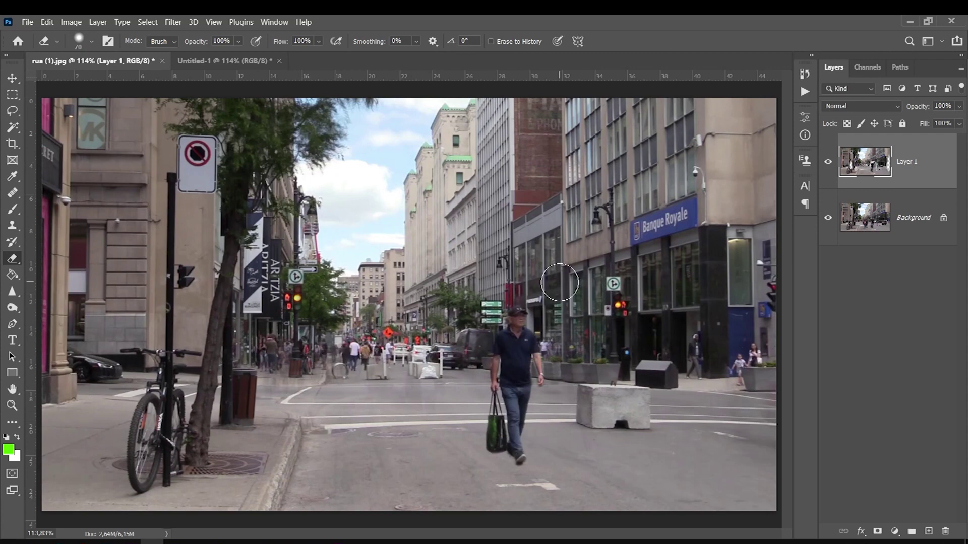
{"action": "left_click", "coordinate": [828, 162]}
{"action": "left_click", "coordinate": [829, 162]}
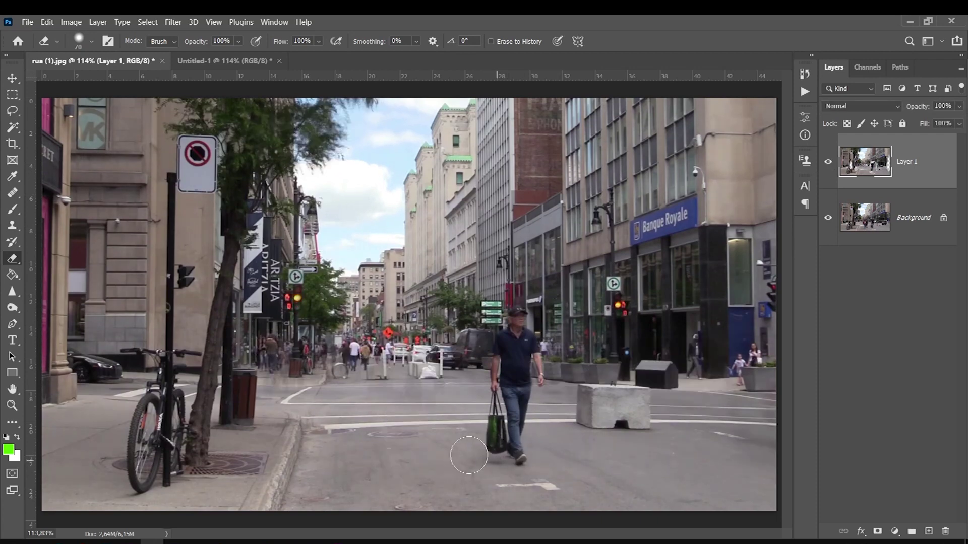
{"action": "left_click", "coordinate": [827, 163]}
{"action": "left_click", "coordinate": [829, 164]}
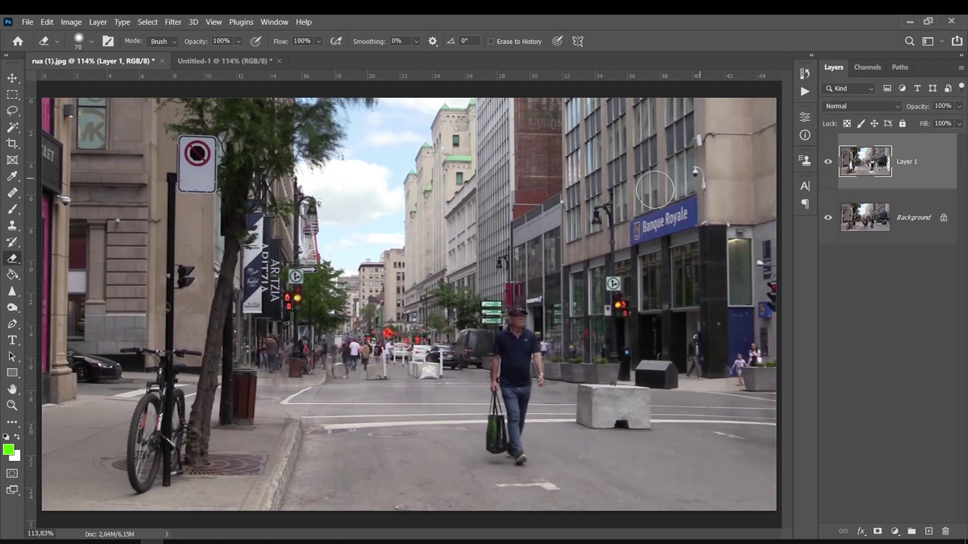
{"action": "left_click", "coordinate": [830, 162]}
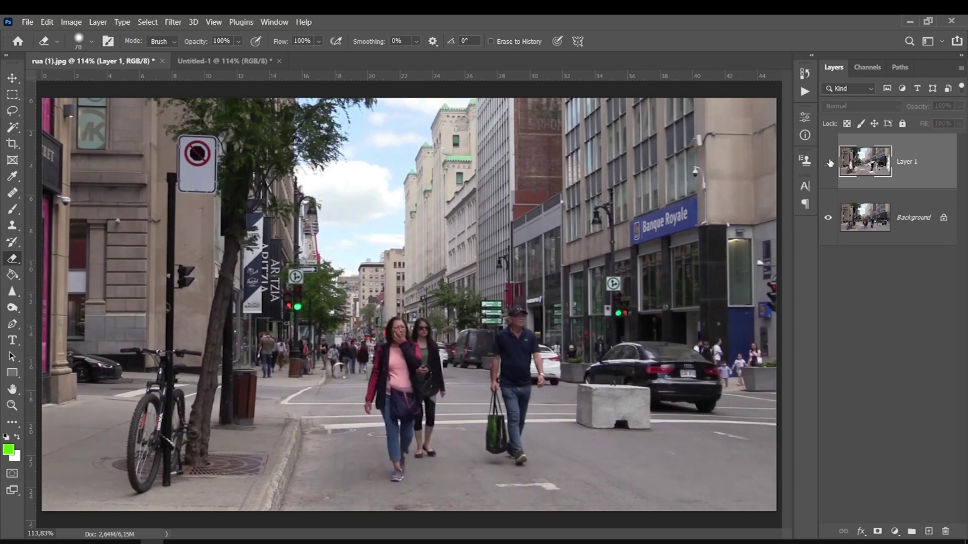